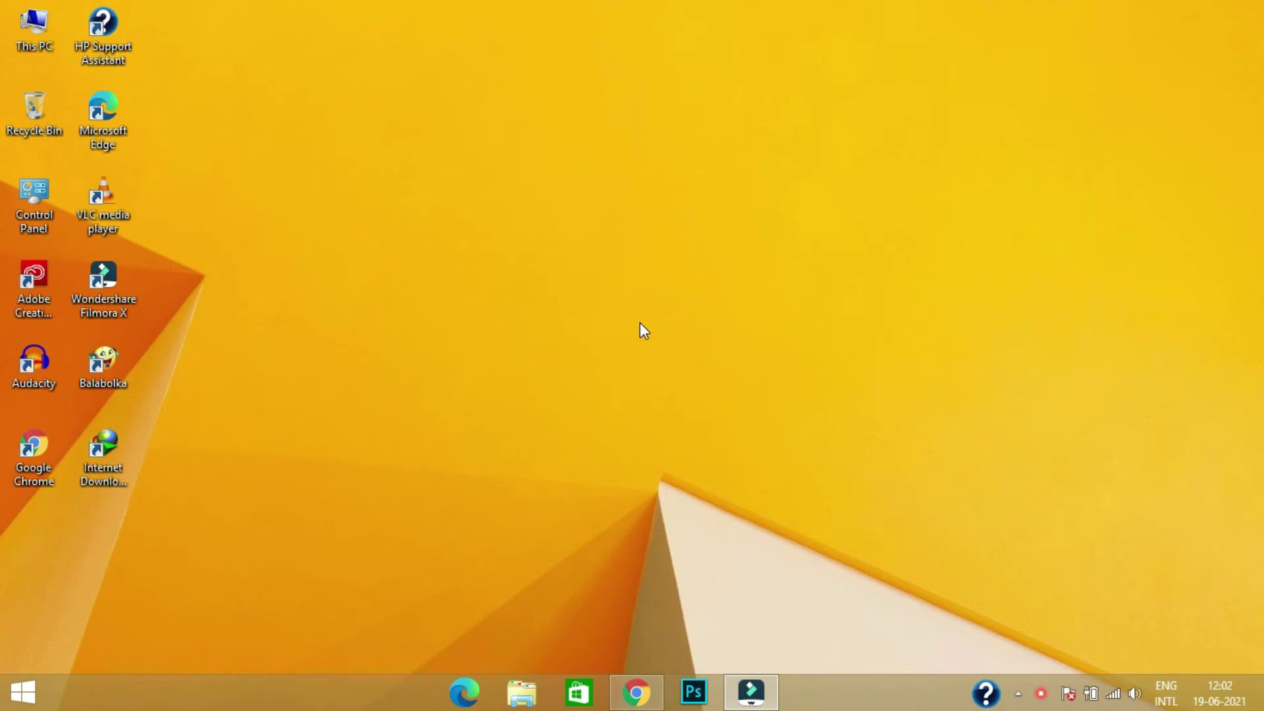
# - Switch to Chrome, open the Amazon India site and search it for "bitdefender total security"
pyautogui.click(636, 691)
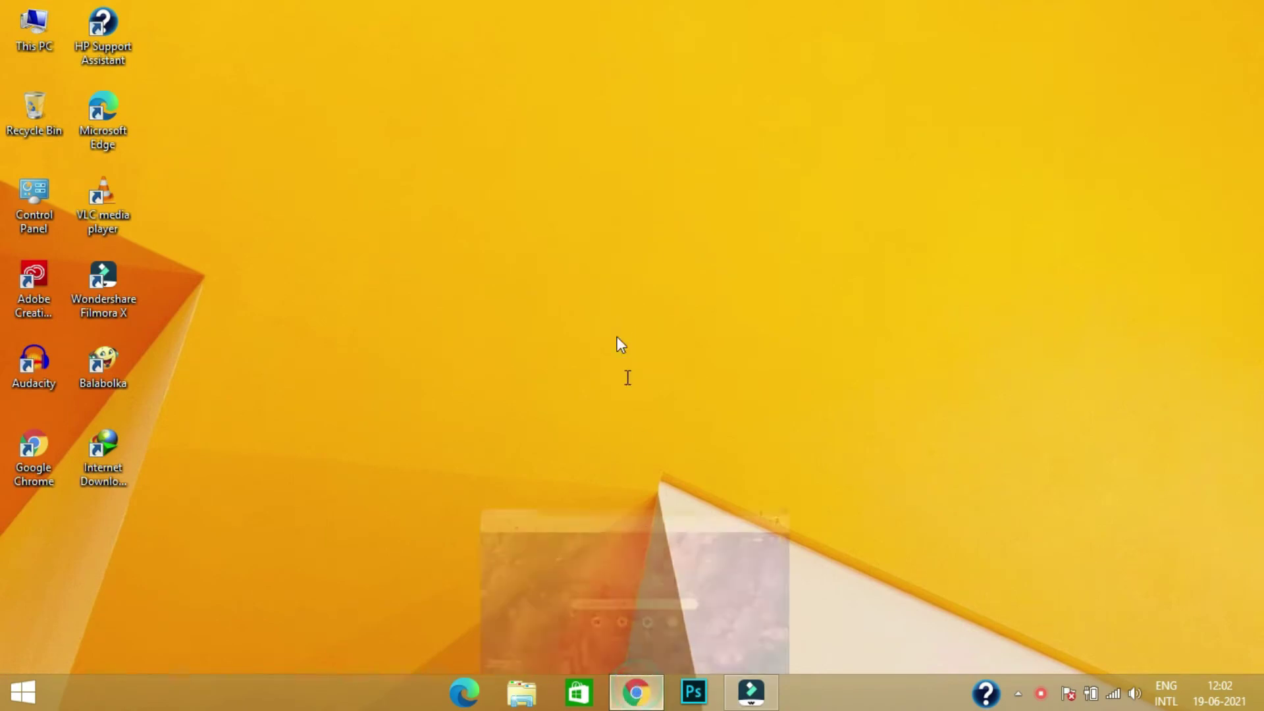
pyautogui.click(585, 481)
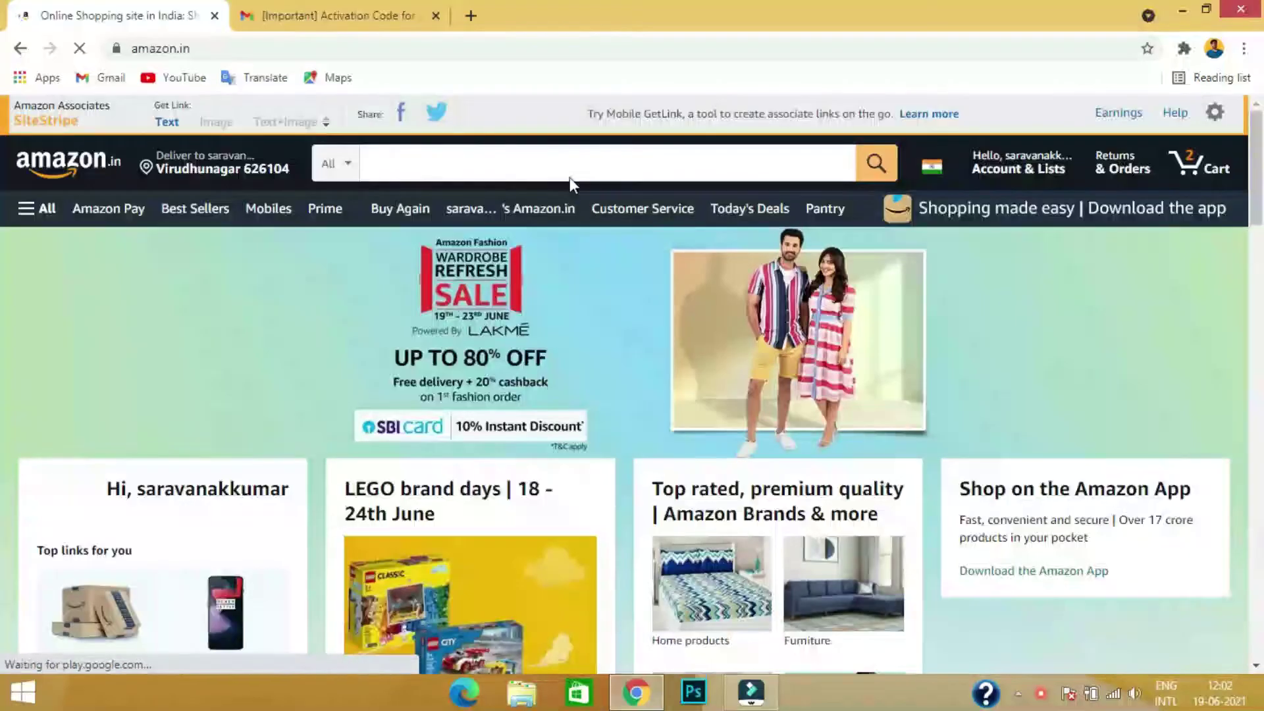
pyautogui.click(562, 164)
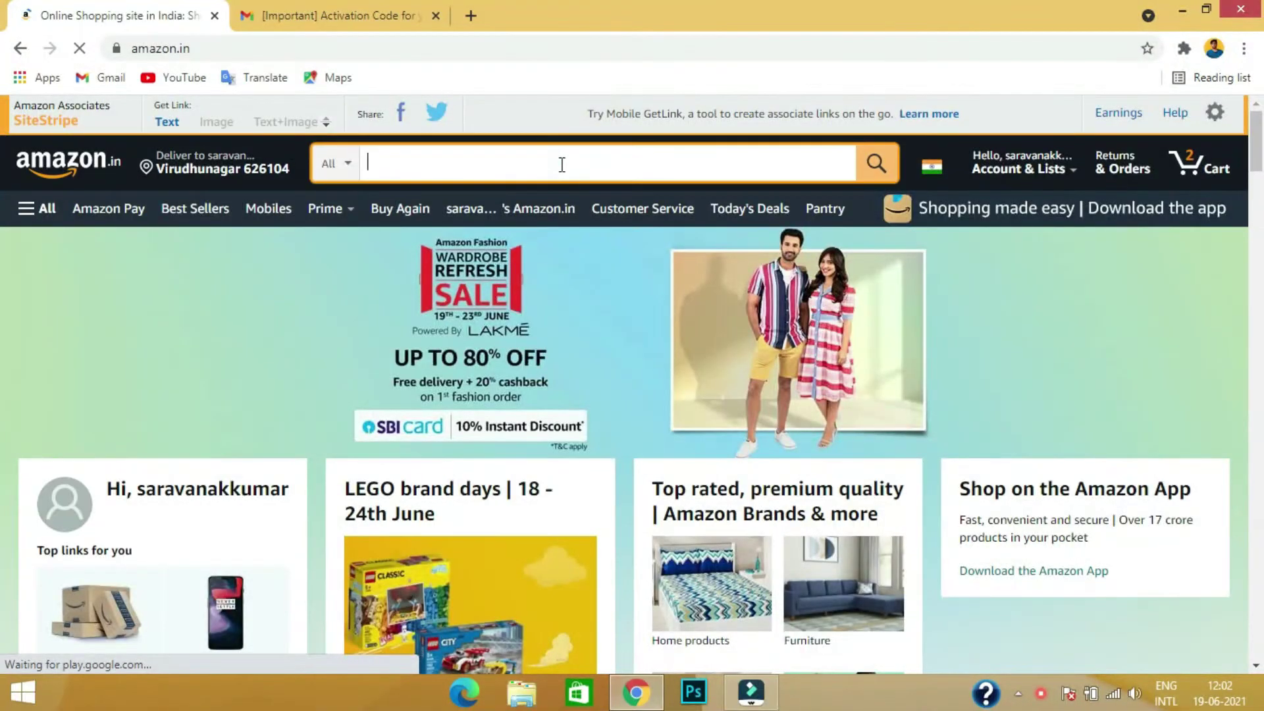
pyautogui.write('bit')
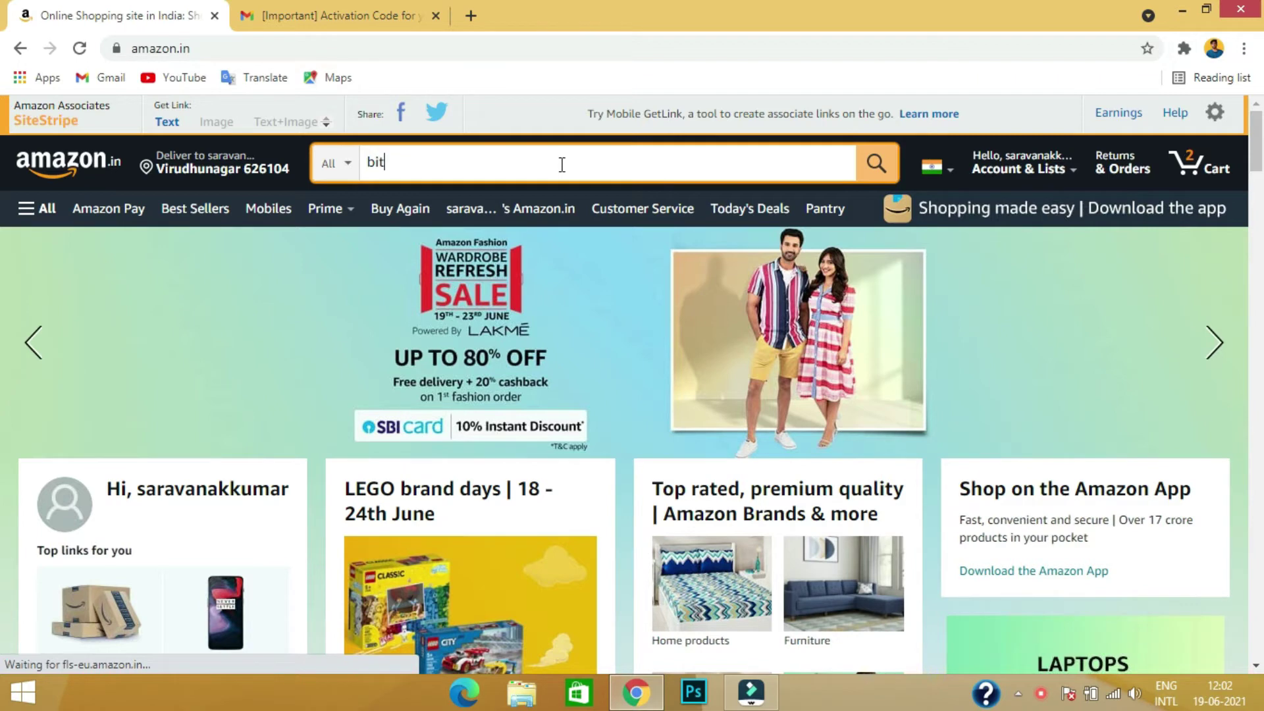
pyautogui.write('defender total se')
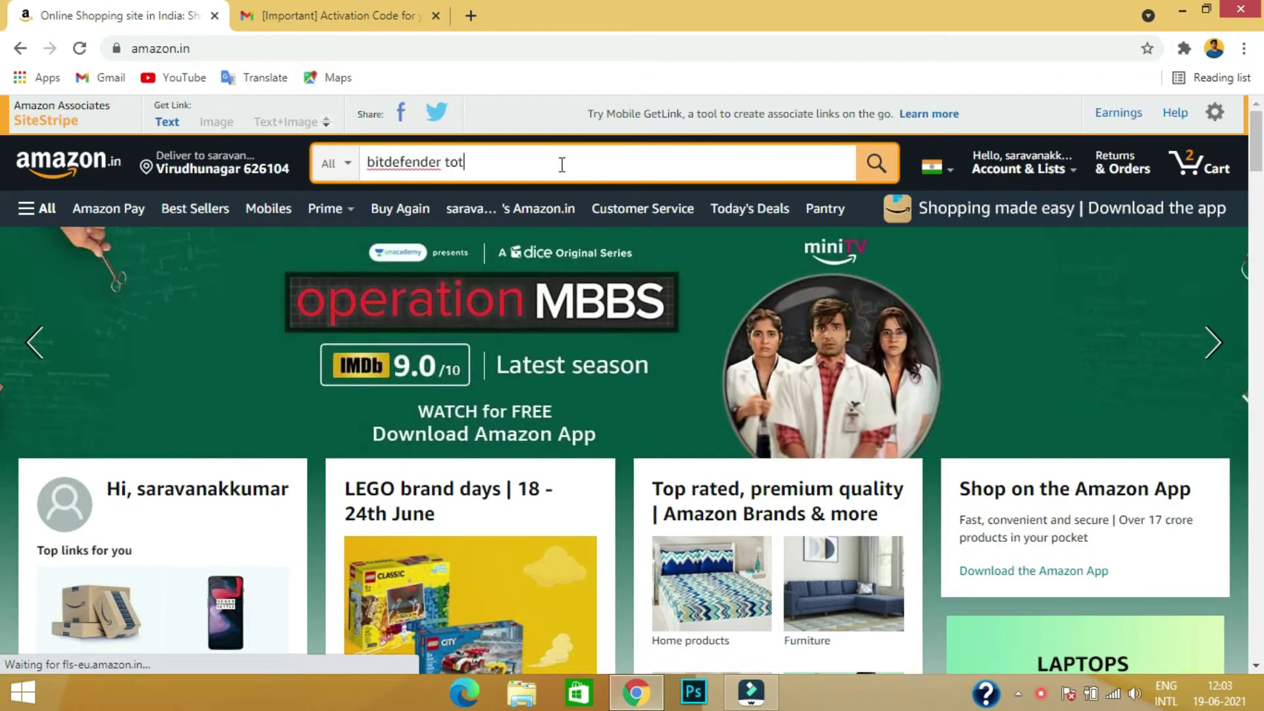
pyautogui.write('curity')
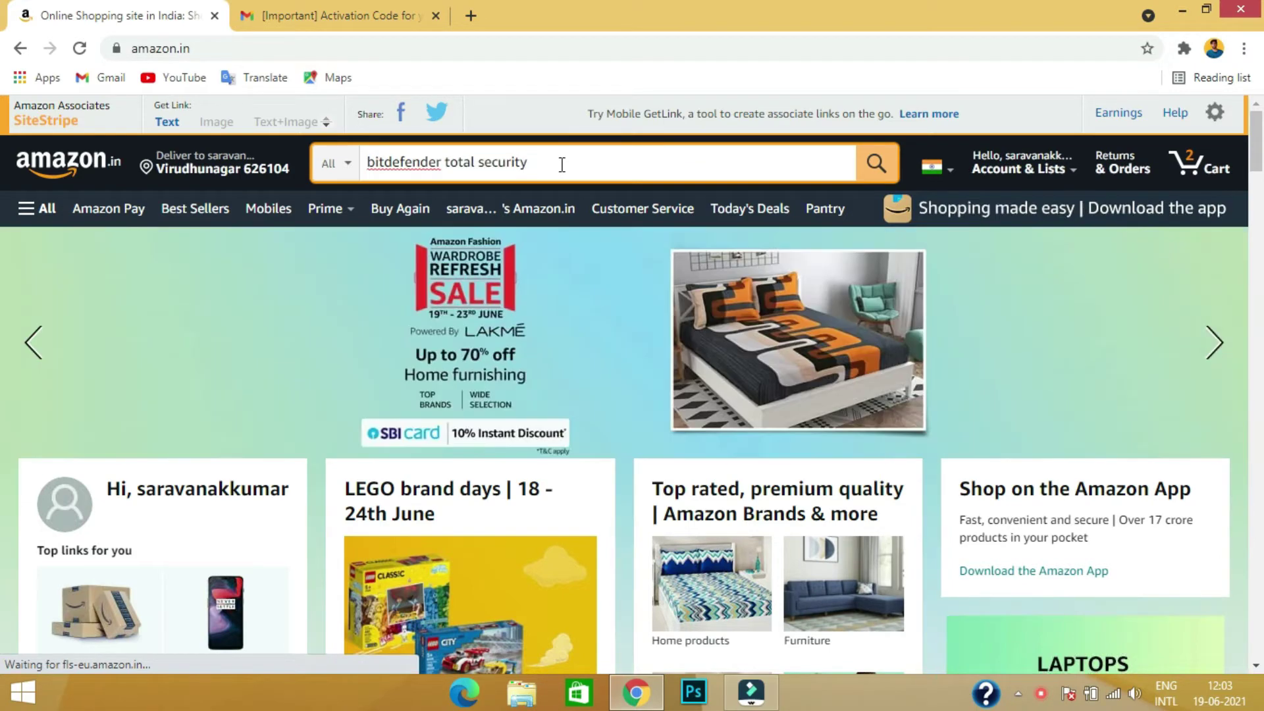
pyautogui.press('Return')
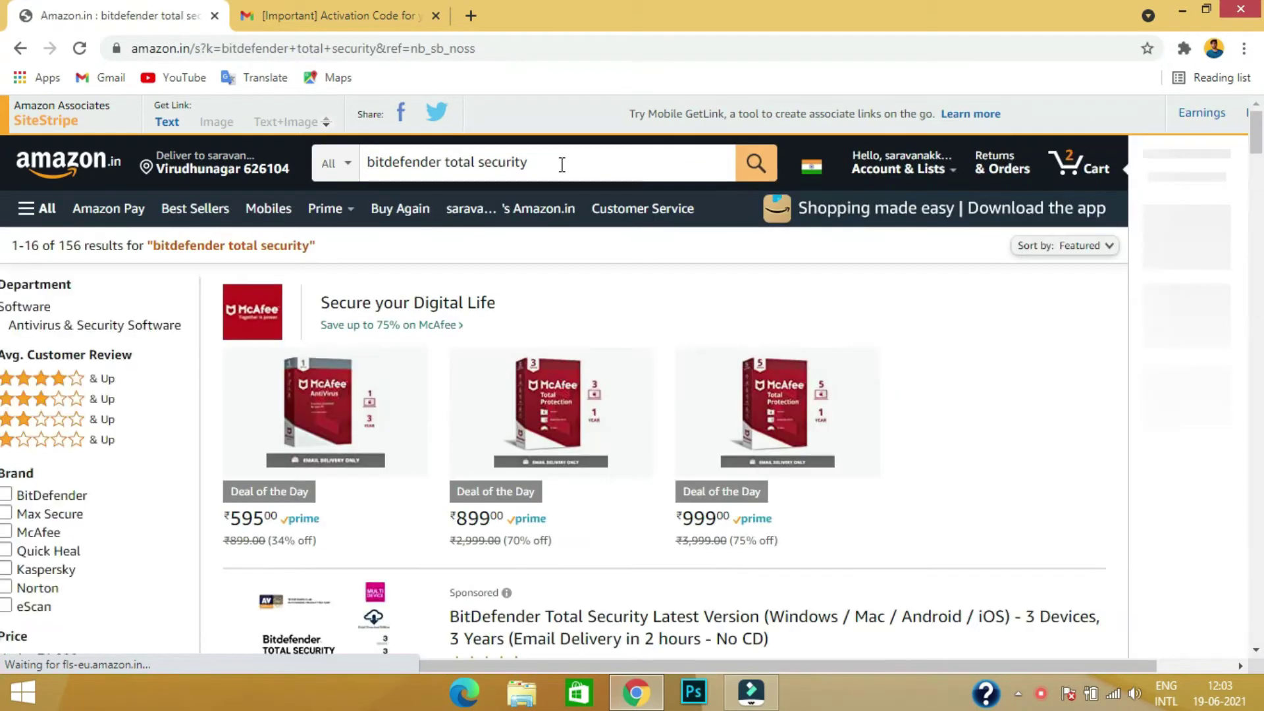
# - Browse the search results and open the product page for Bitdefender Total Security, 1 Computer, 1 Year
pyautogui.scroll(-3, 551, 177)
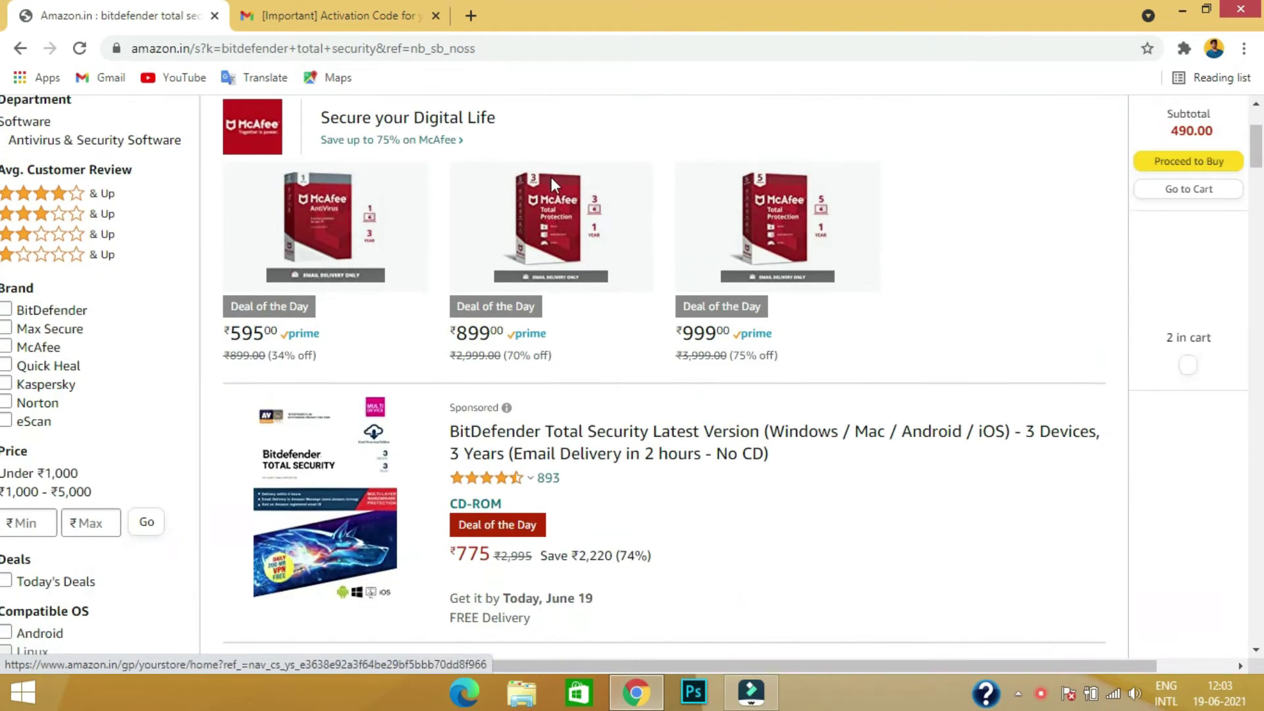
pyautogui.scroll(-10, 551, 176)
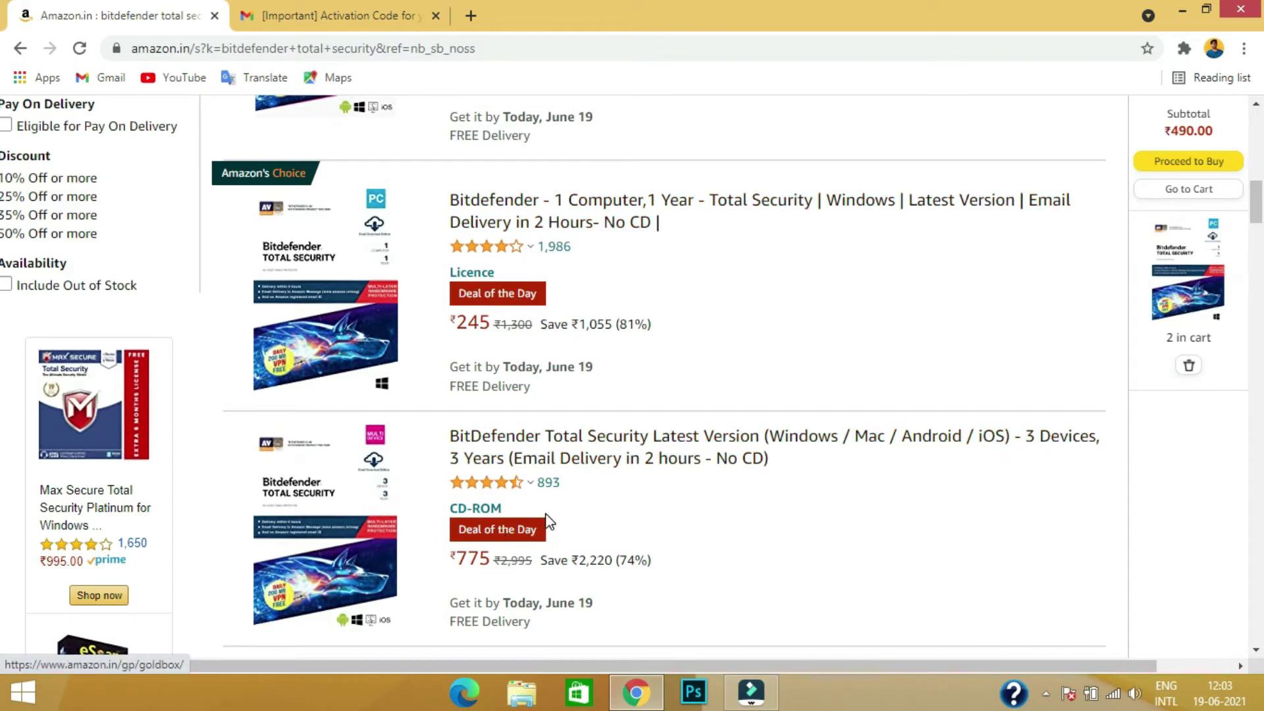
pyautogui.scroll(-4, 552, 516)
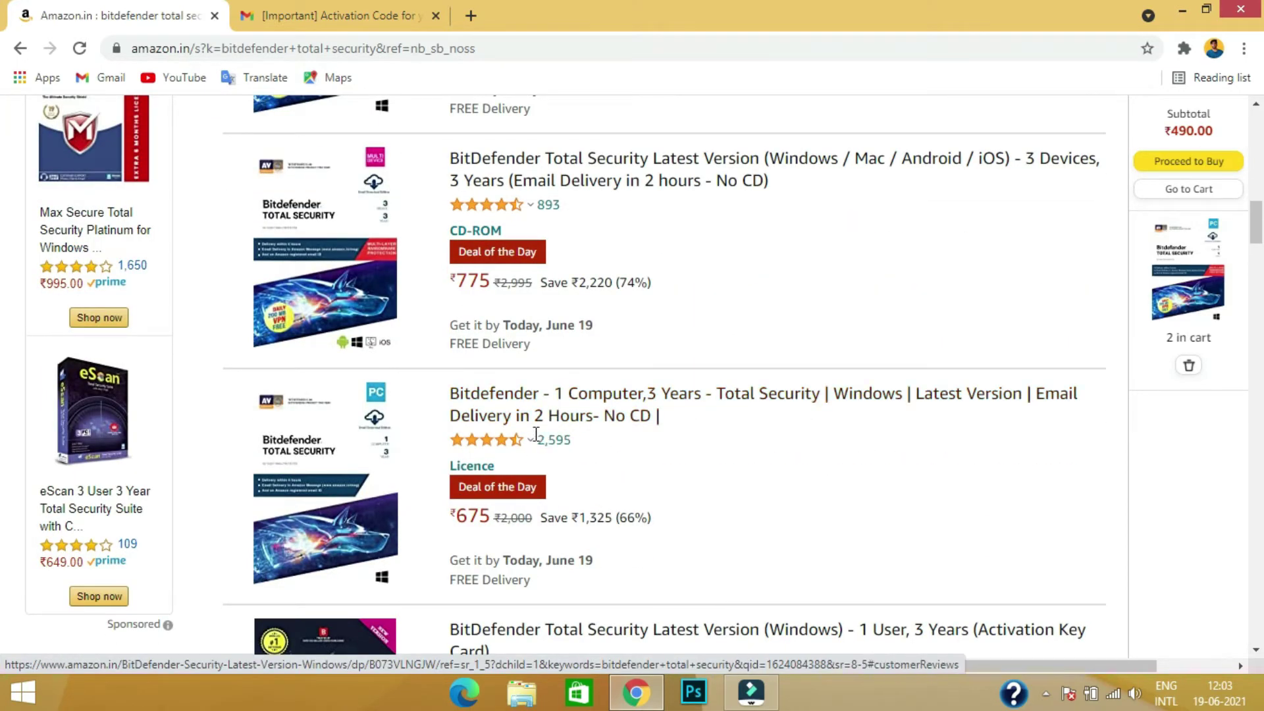
pyautogui.scroll(4, 536, 435)
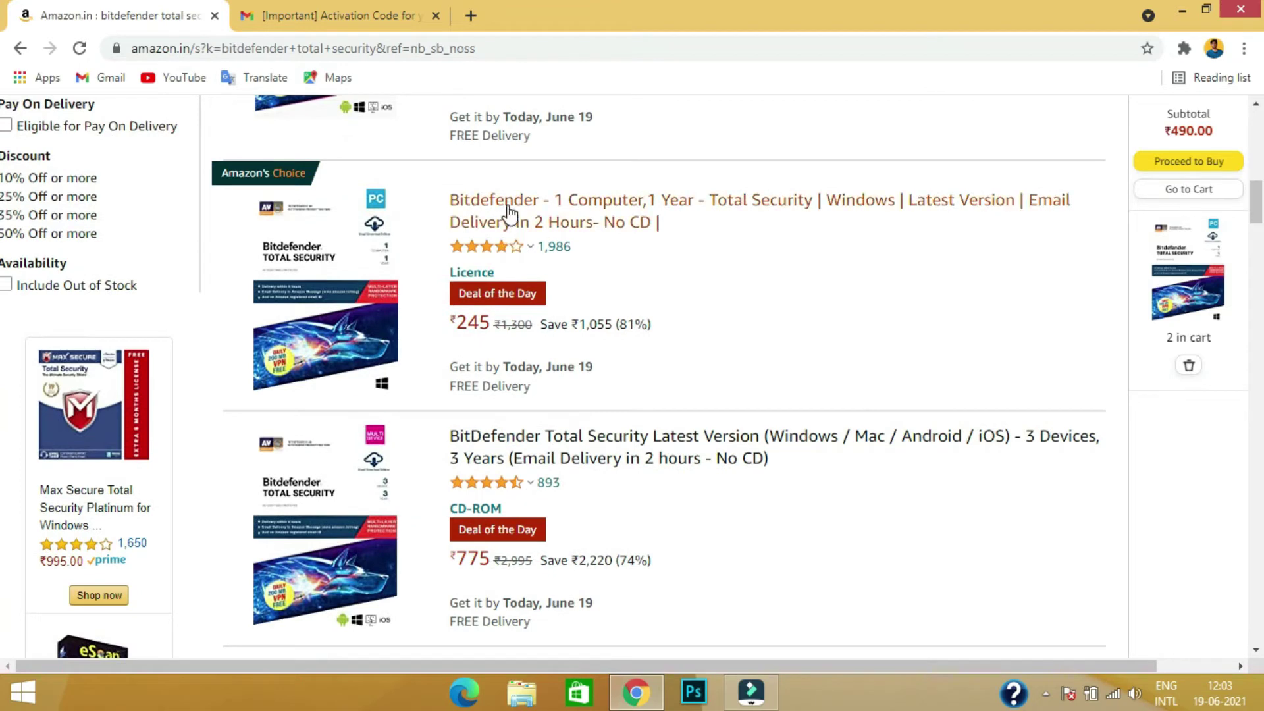
pyautogui.click(514, 207)
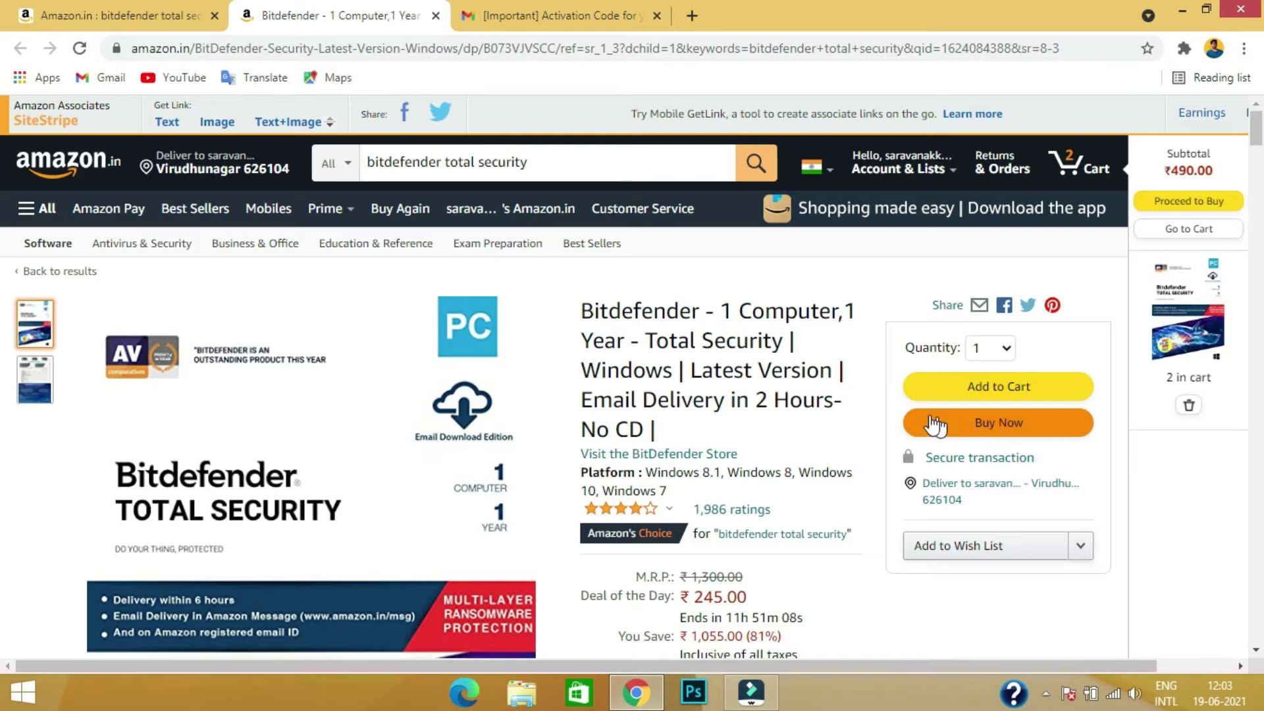
# - Review the activation code email's installation instructions in Gmail, including the Bitdefender Central link, and minimize the browser
pyautogui.click(584, 17)
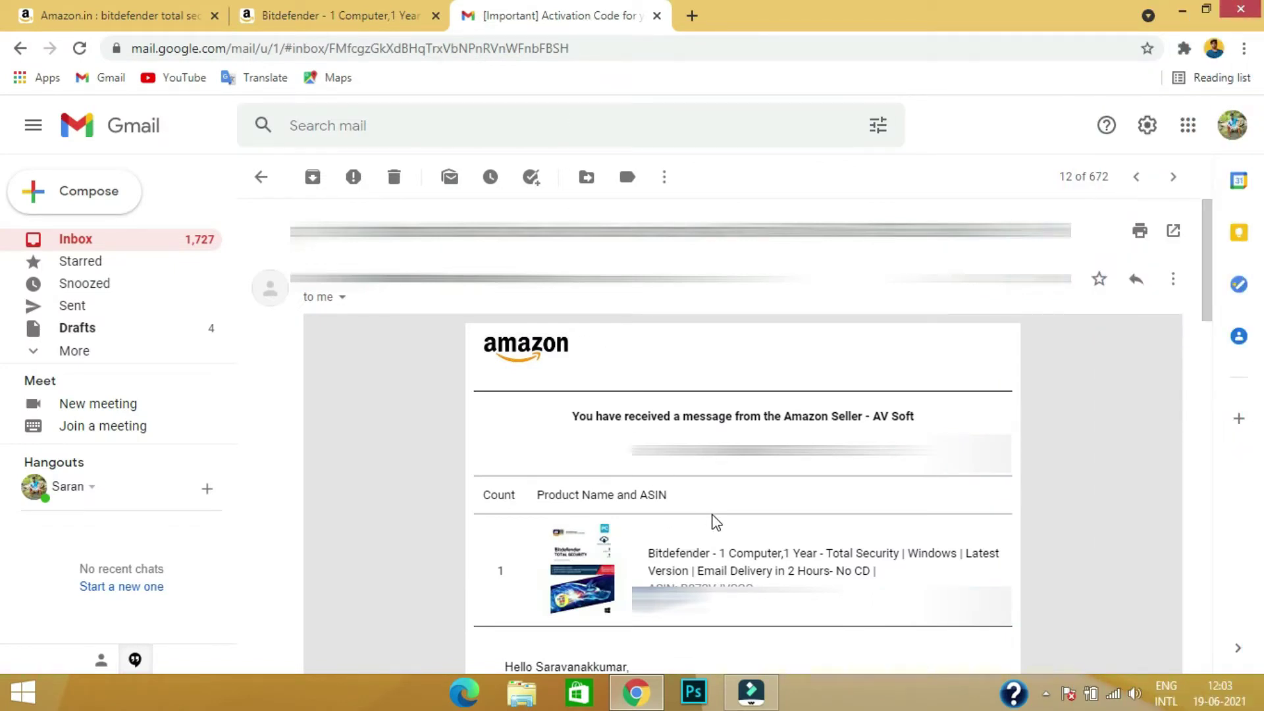
pyautogui.scroll(-4, 717, 522)
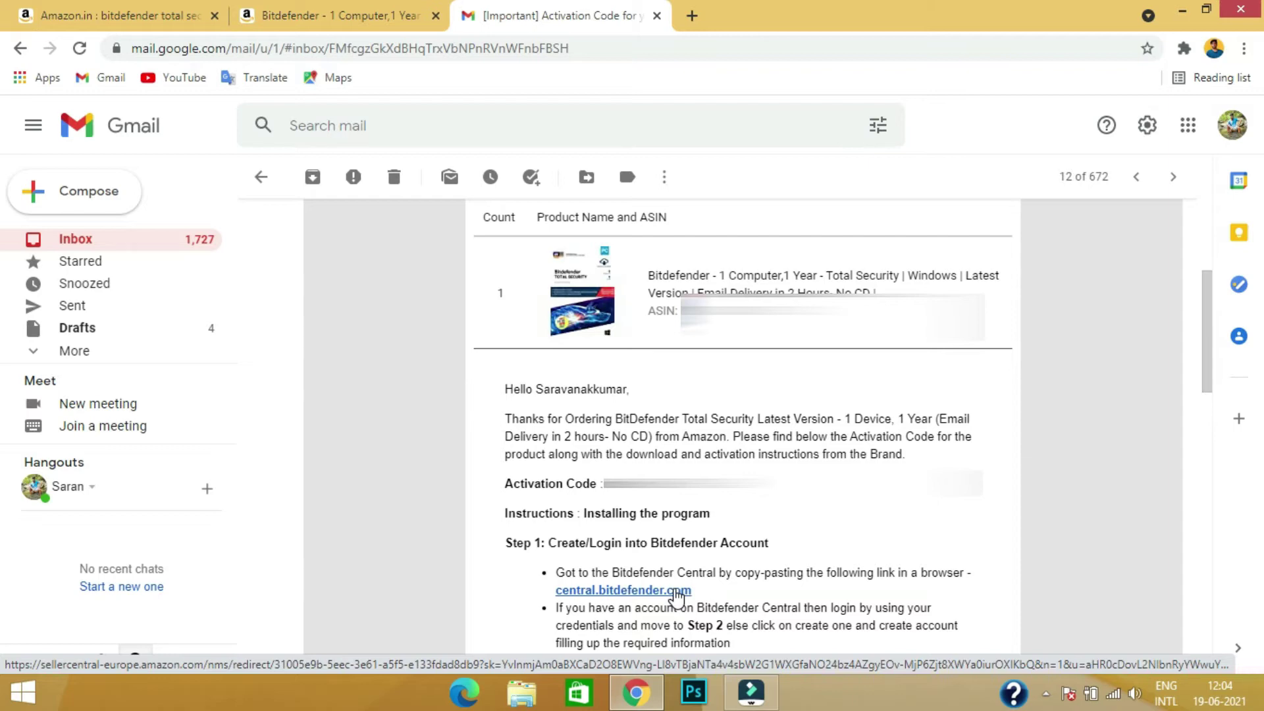
pyautogui.click(1182, 10)
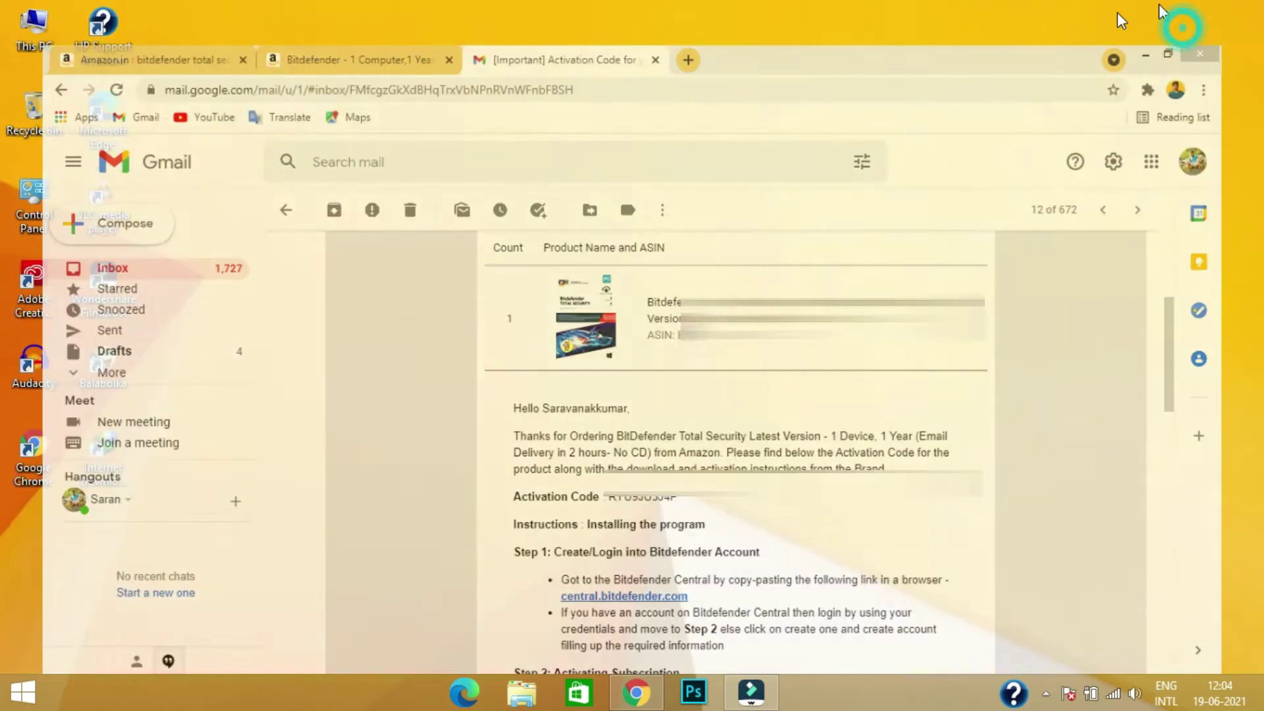
# - Launch the bitdefender_windows installer from the Programs folder in Downloads using File Explorer, and clear the folder window away
pyautogui.press('super+e')
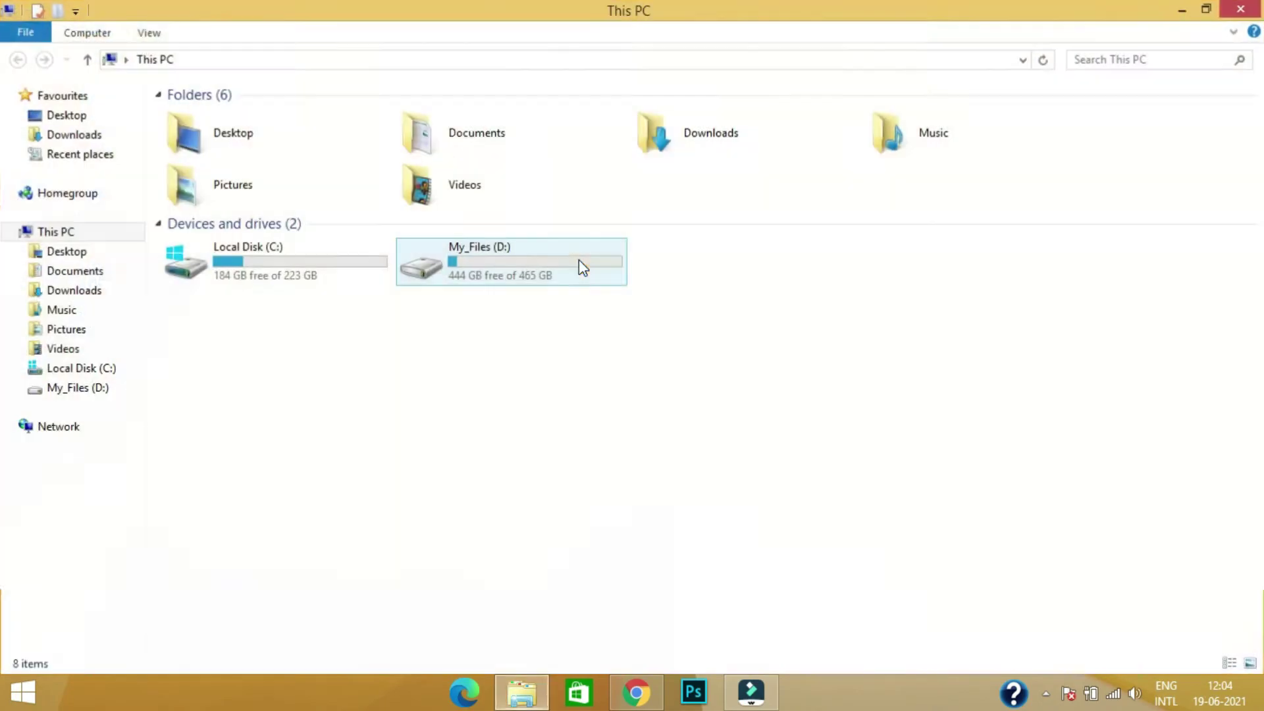
pyautogui.click(75, 134)
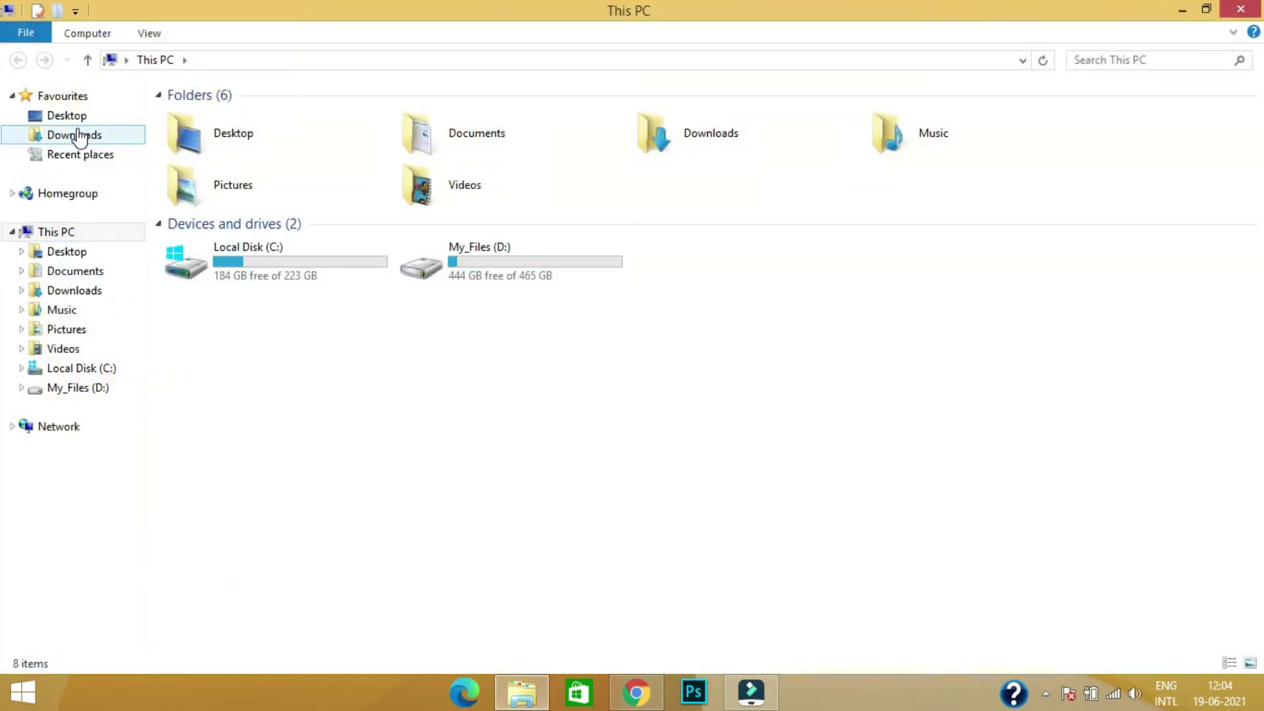
pyautogui.doubleClick(246, 175)
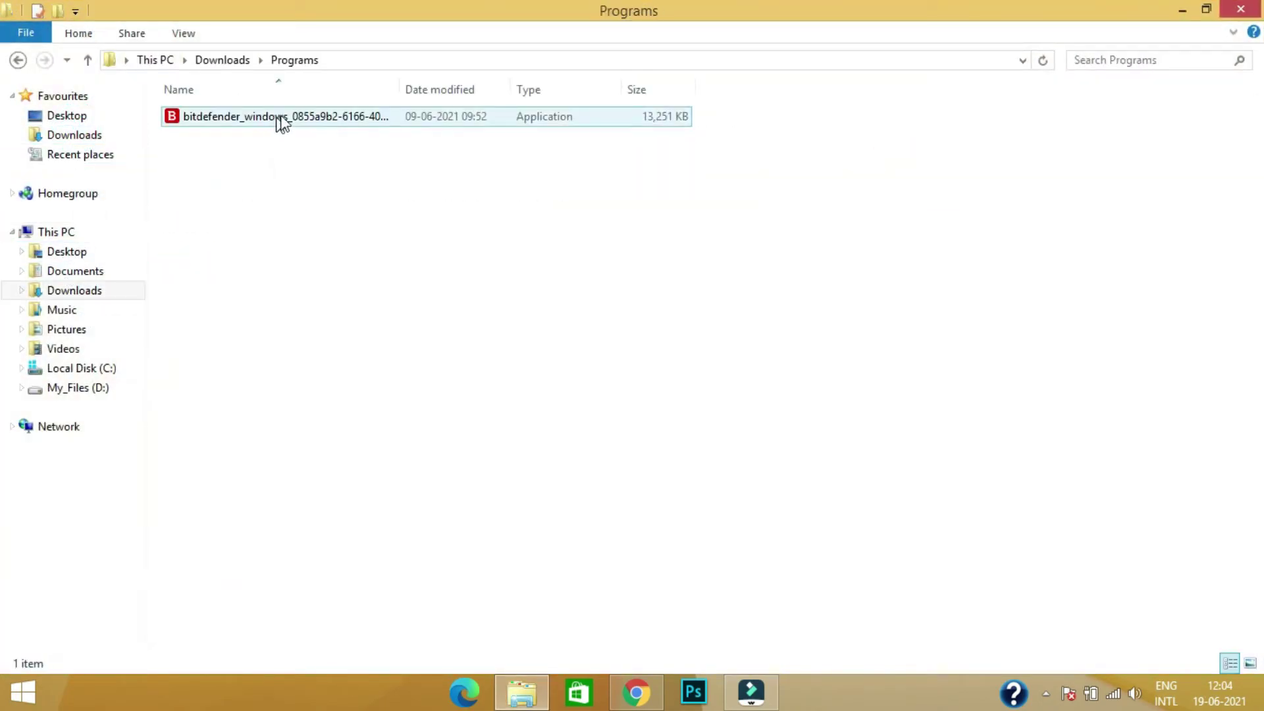
pyautogui.doubleClick(280, 119)
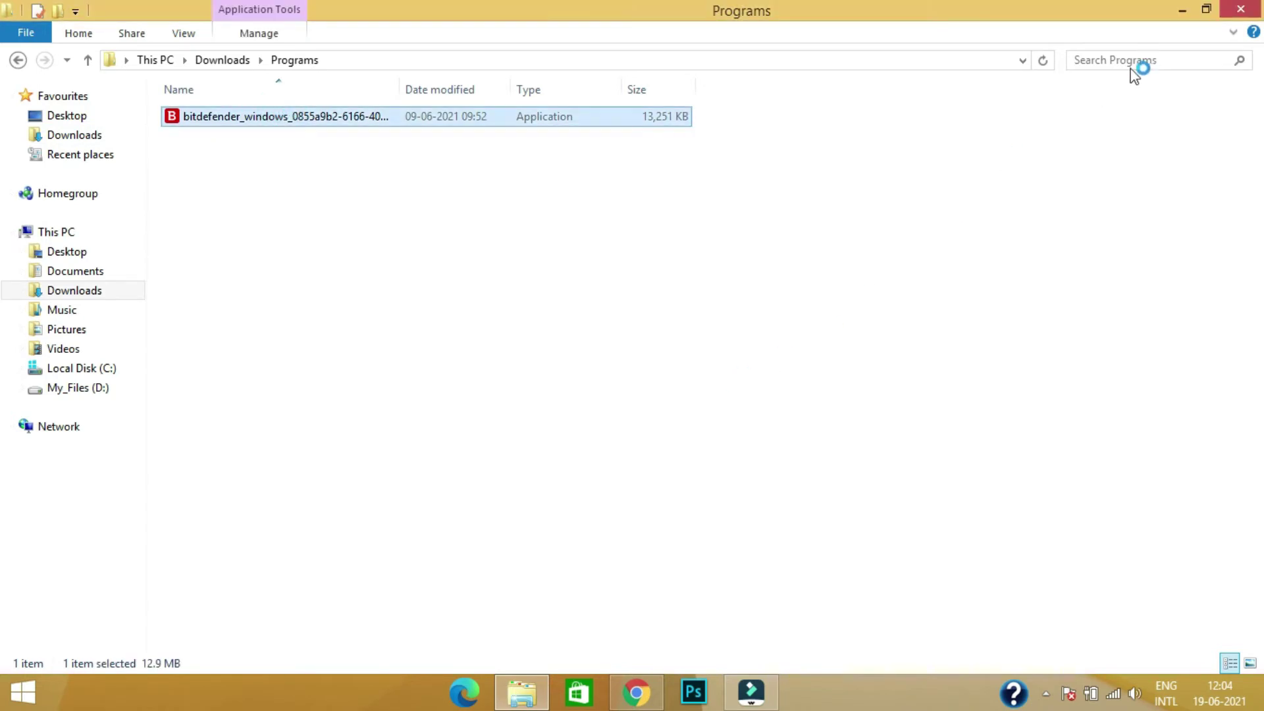
pyautogui.click(1182, 10)
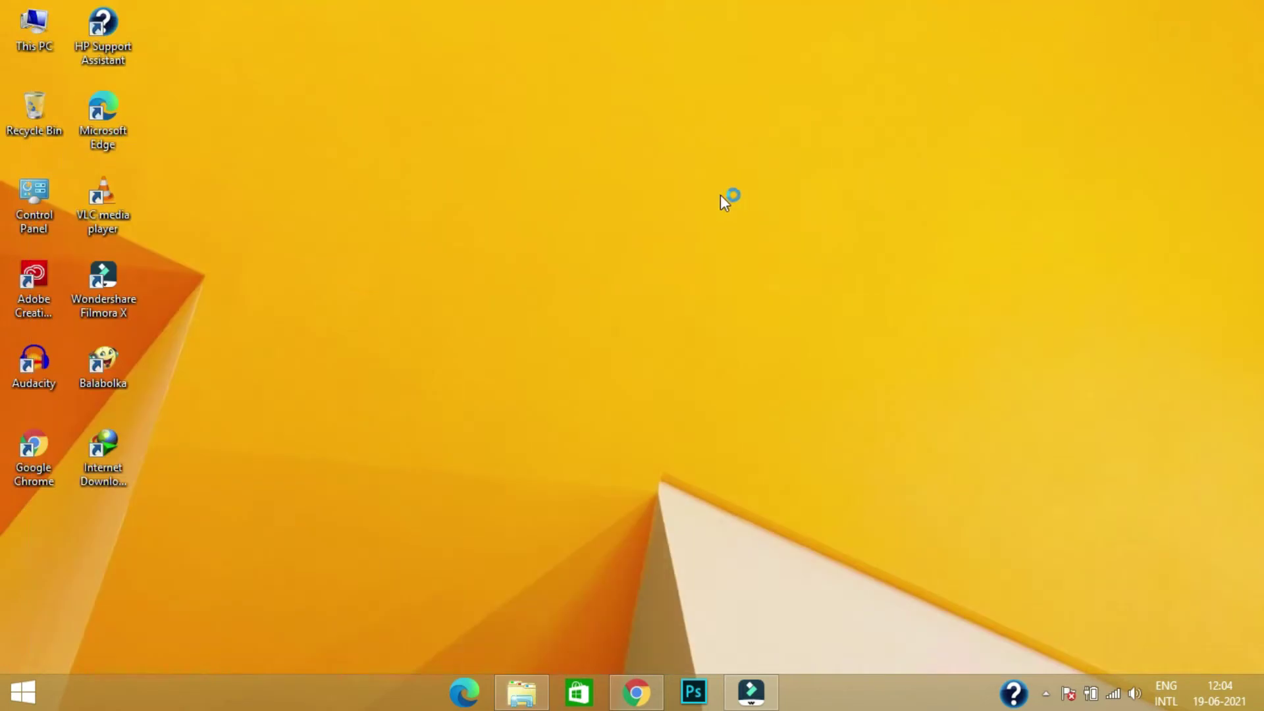
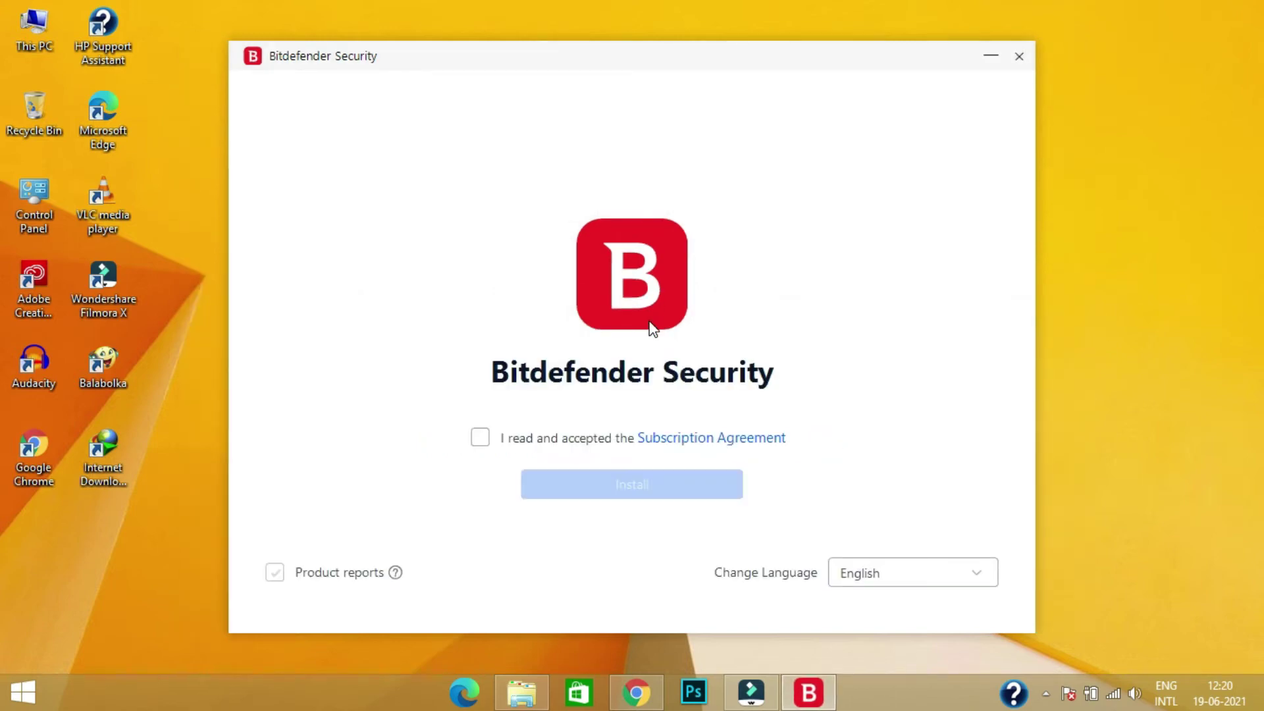
# - Accept the Subscription Agreement, install Bitdefender Security and skip the device assessment
pyautogui.click(486, 440)
pyautogui.click(632, 486)
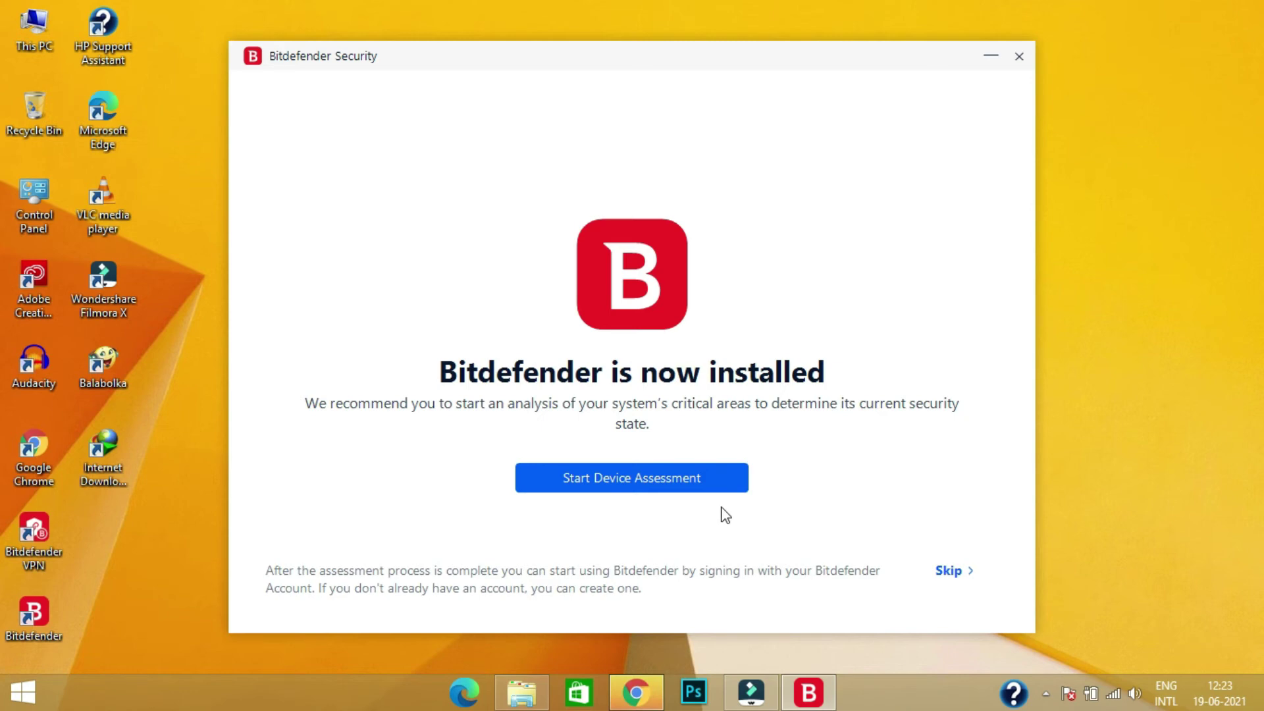
pyautogui.click(943, 572)
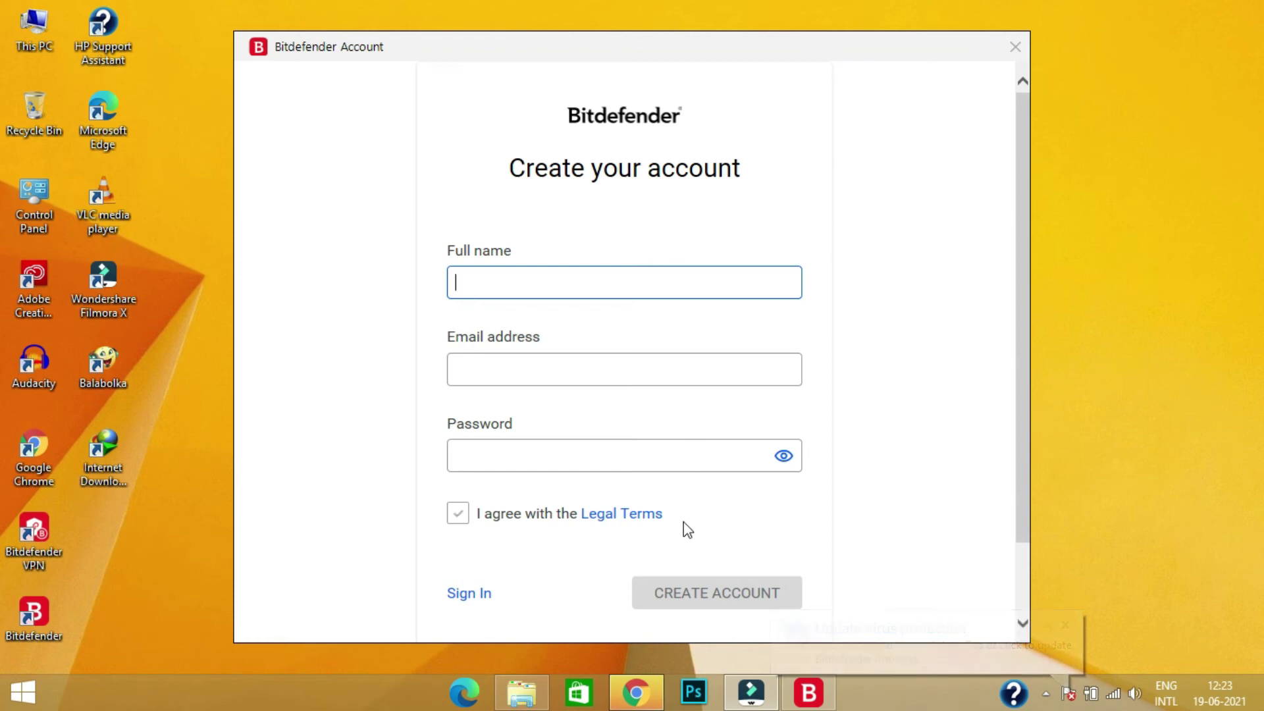
# - Sign in to the existing Bitdefender account with the account's email address and password
pyautogui.click(460, 596)
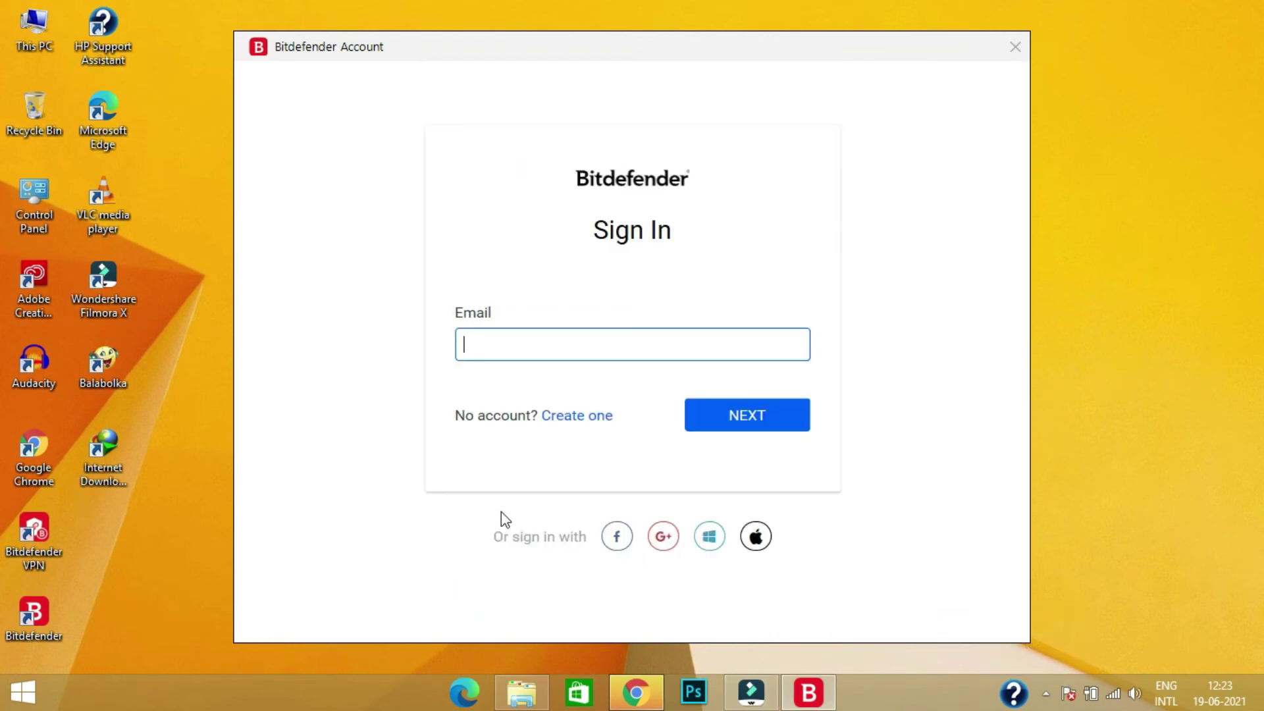
pyautogui.click(556, 345)
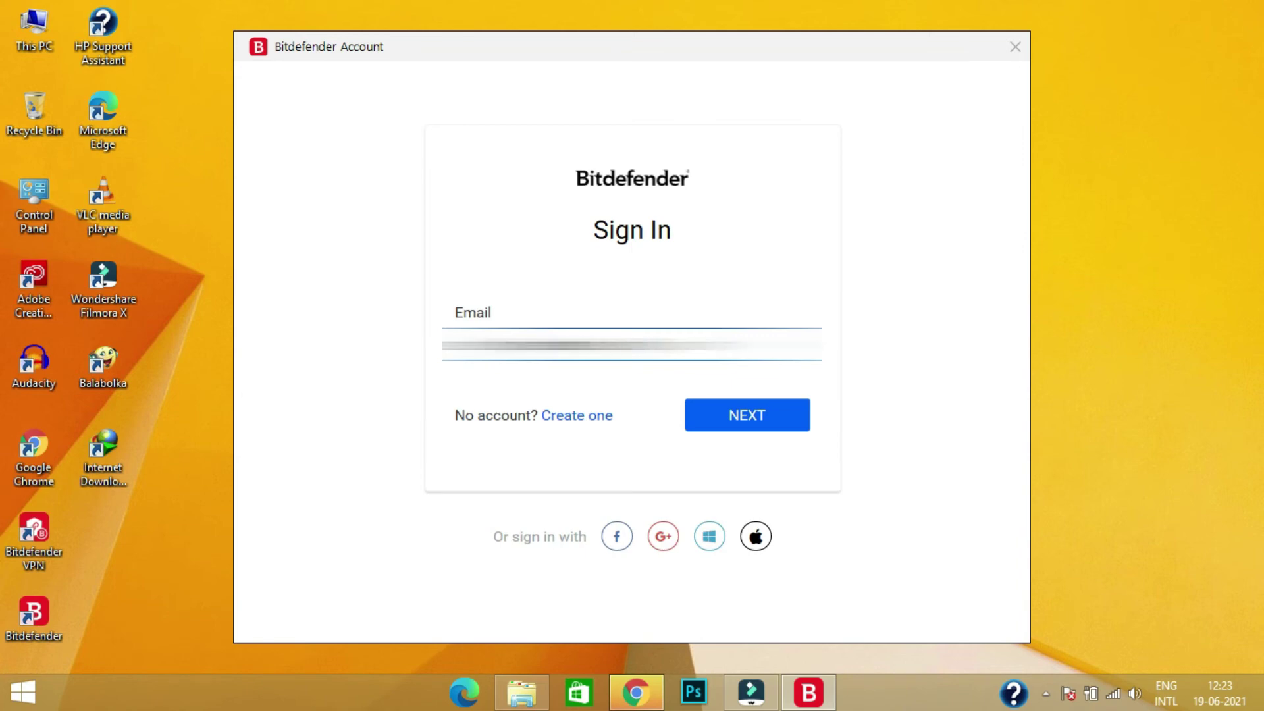
pyautogui.click(720, 422)
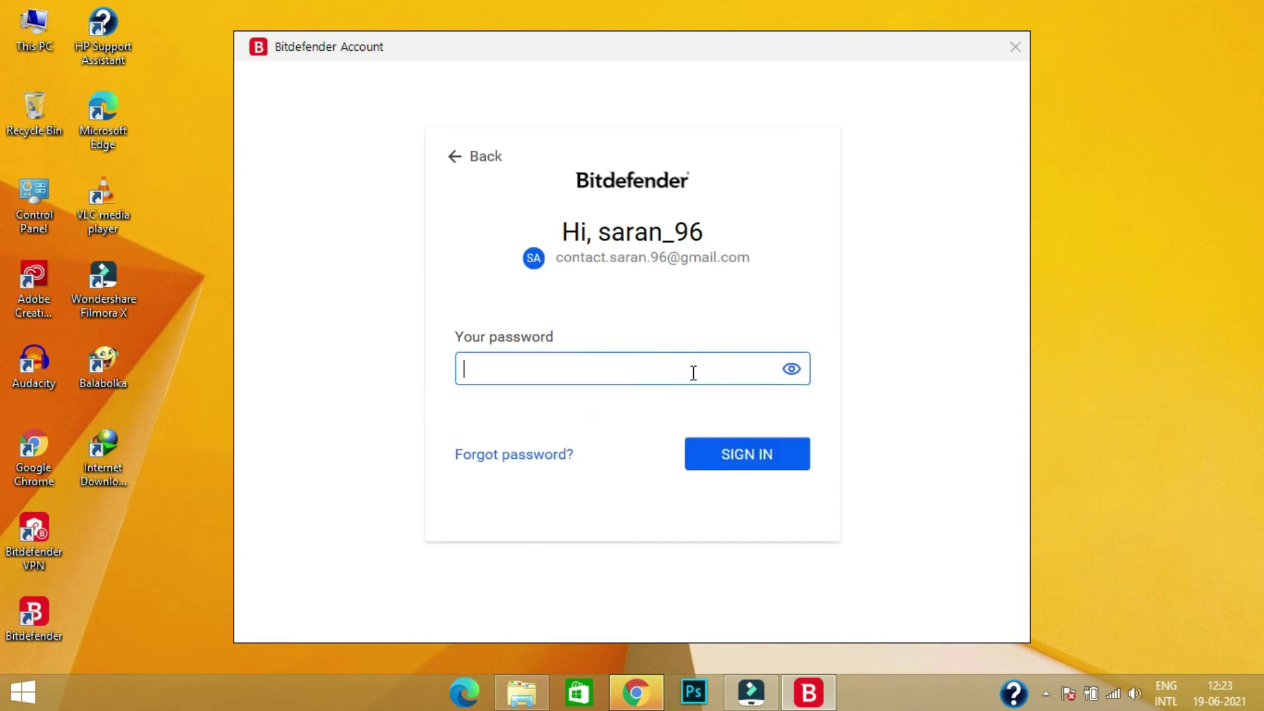
pyautogui.write('••••••••••••')
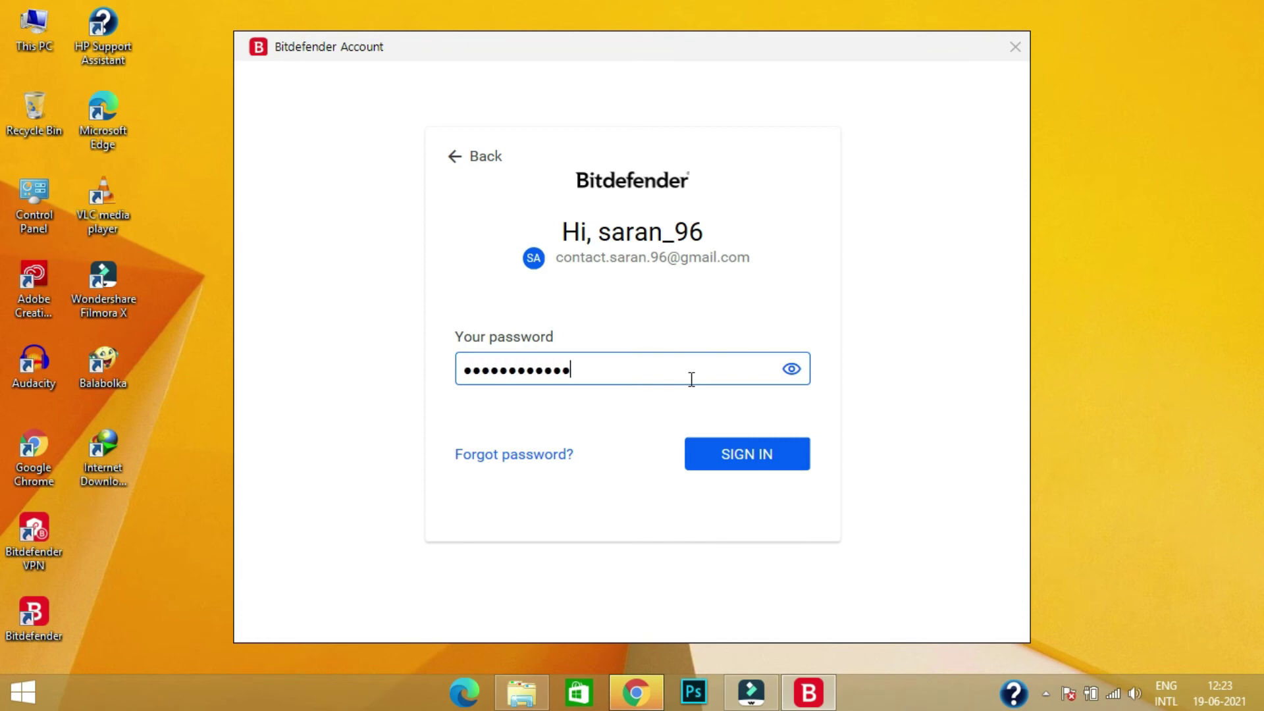
pyautogui.click(740, 454)
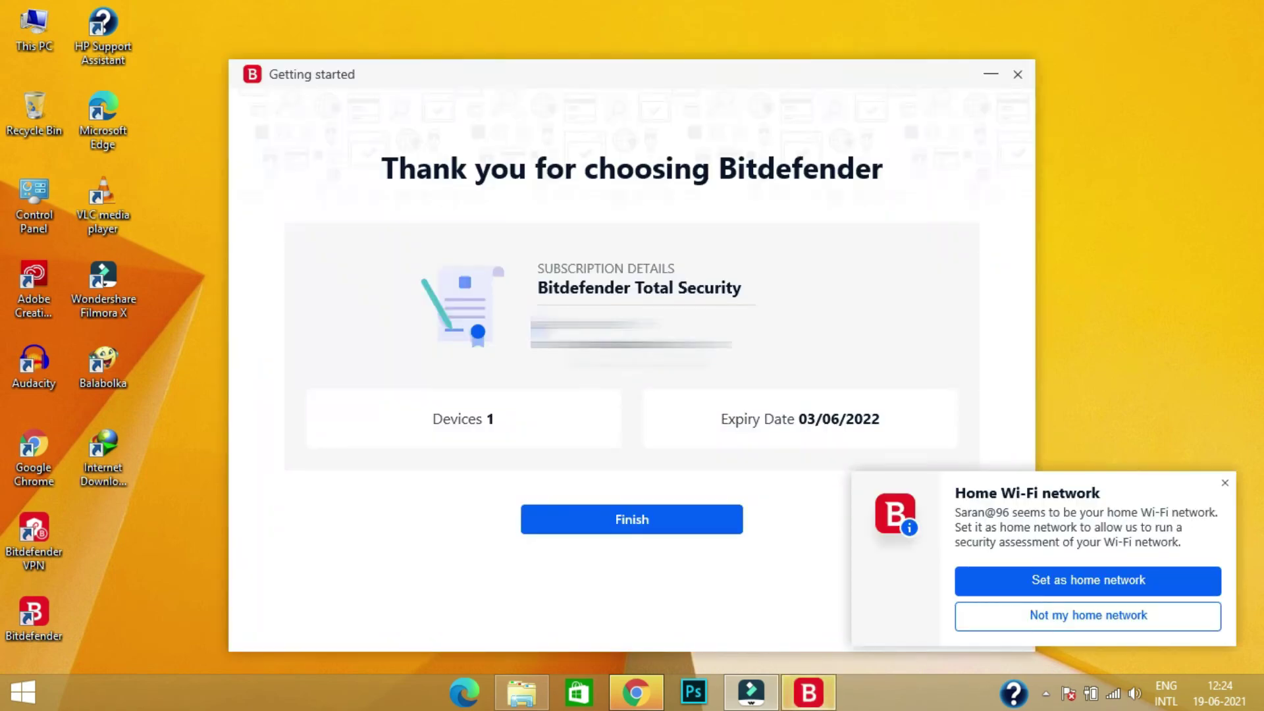
# - Set the detected Wi-Fi as the home network and finish the Getting started setup
pyautogui.click(1038, 582)
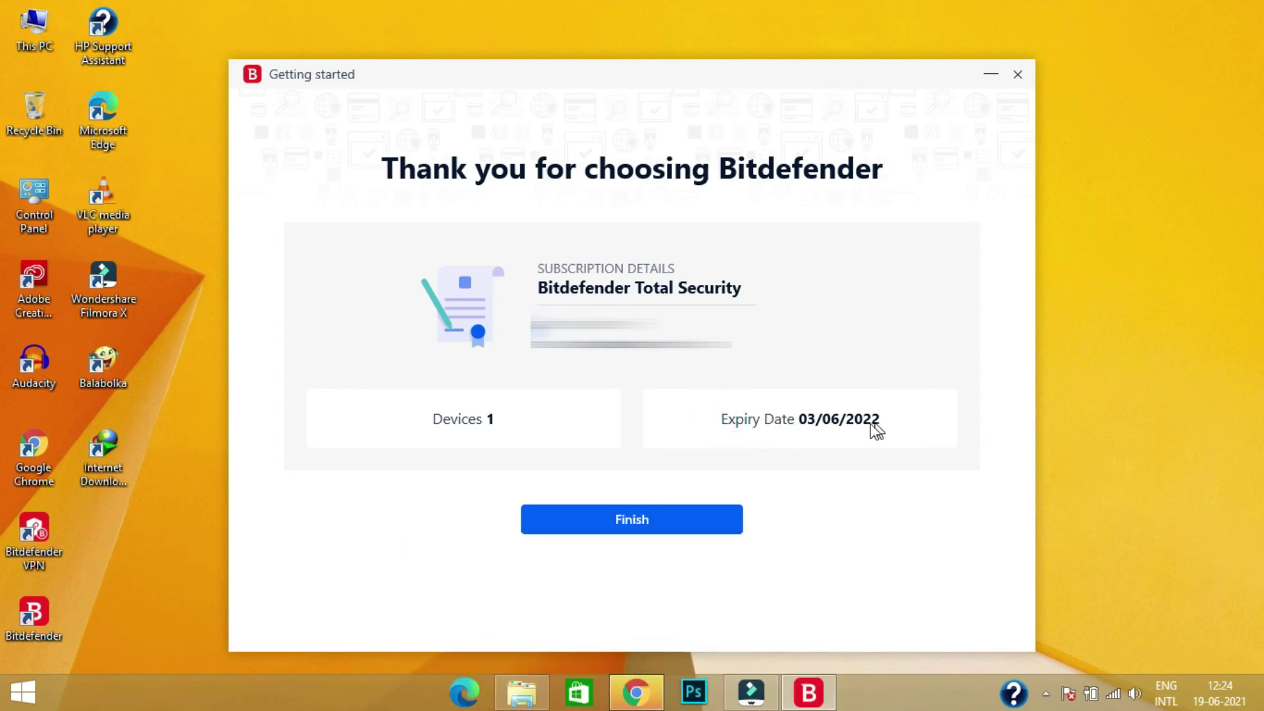
pyautogui.click(641, 522)
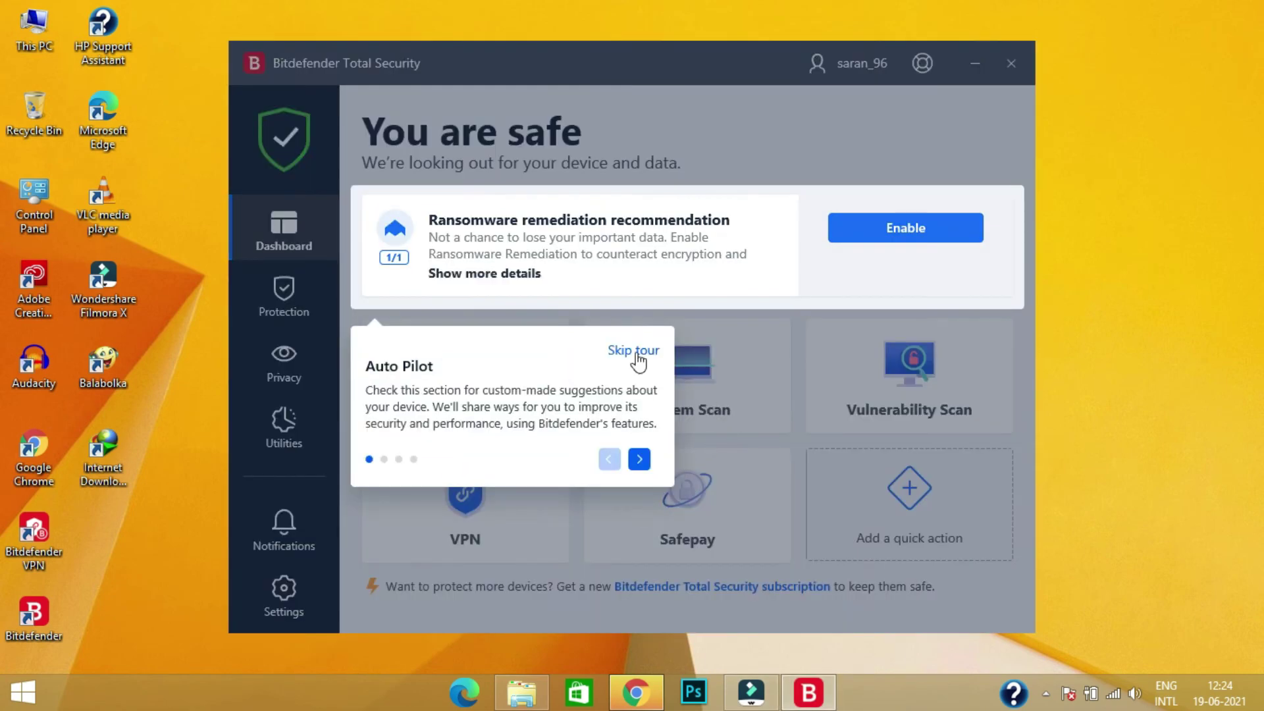
# - Skip the dashboard tour and enable the recommended Ransomware Remediation
pyautogui.click(633, 350)
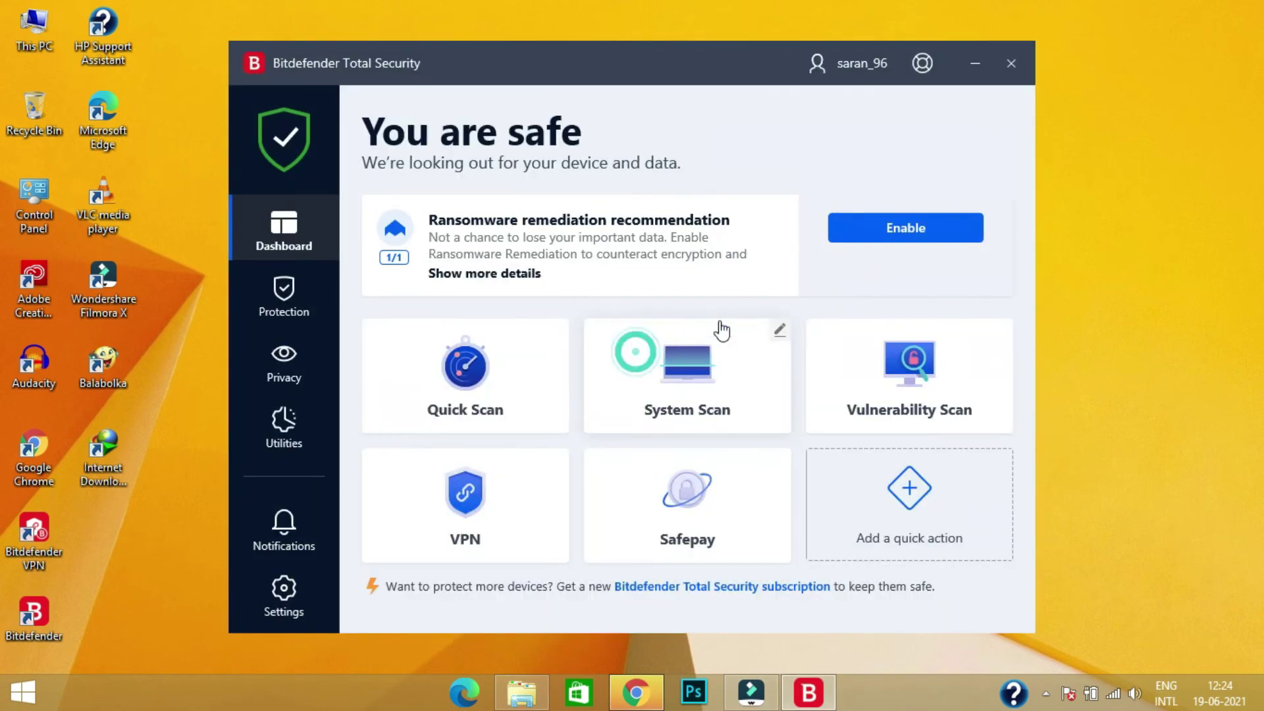
pyautogui.click(935, 232)
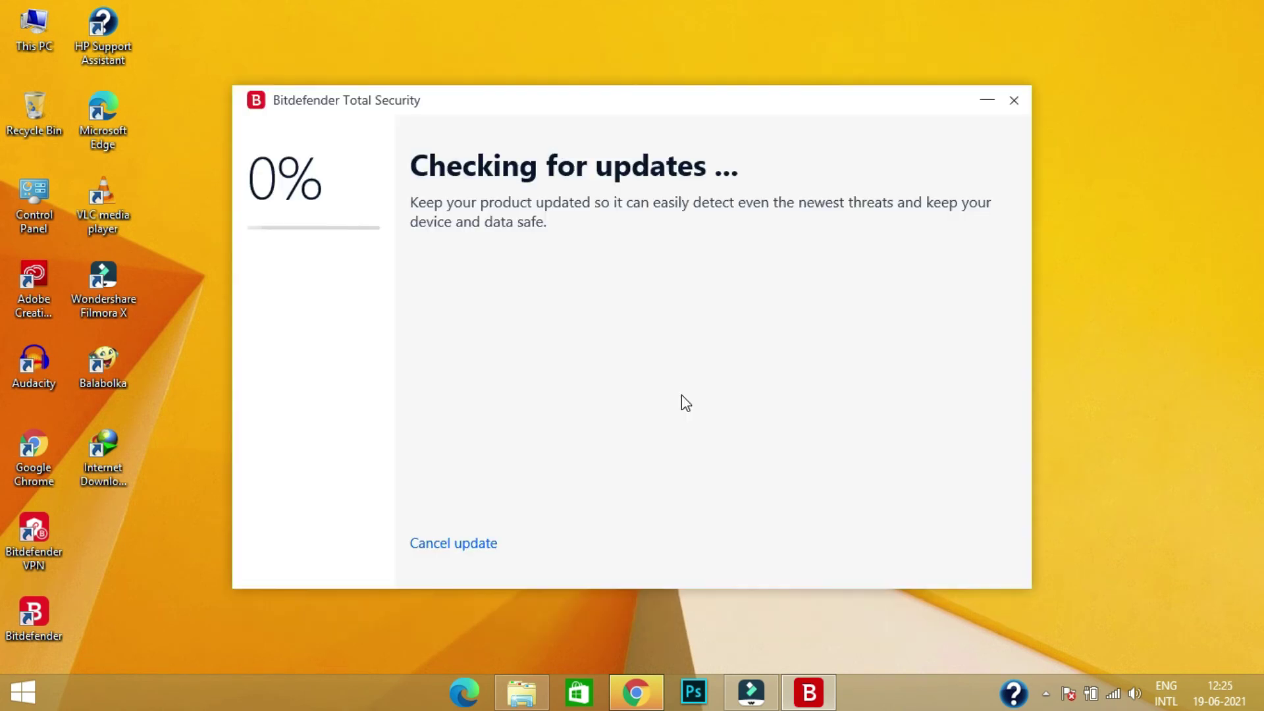